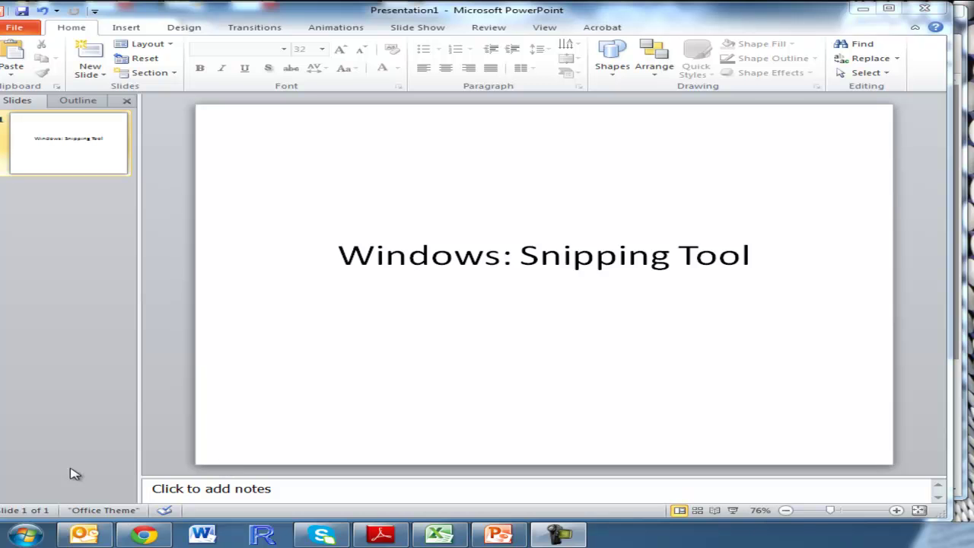
Launch Snipping Tool by searching 'snipping tool' from the Start menu
left_click(21, 533)
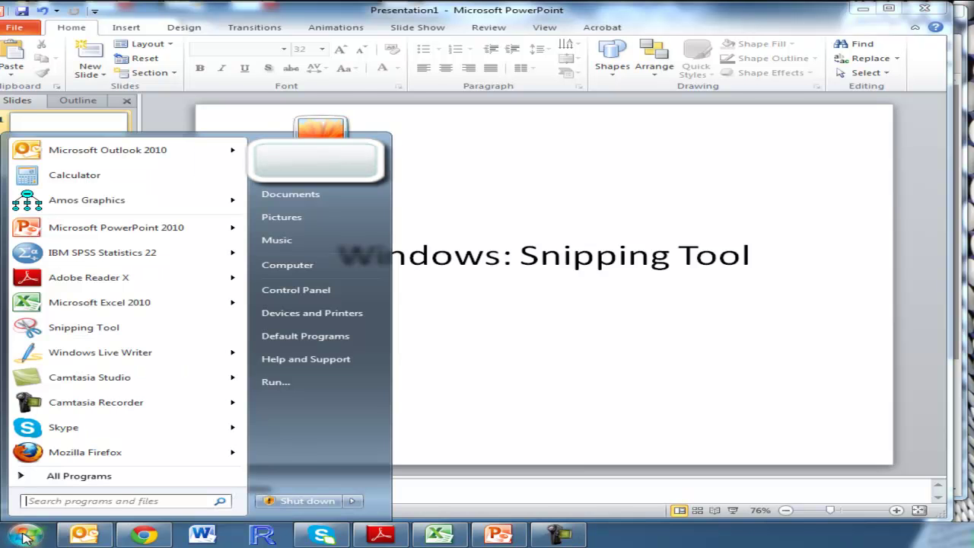
type("snipping")
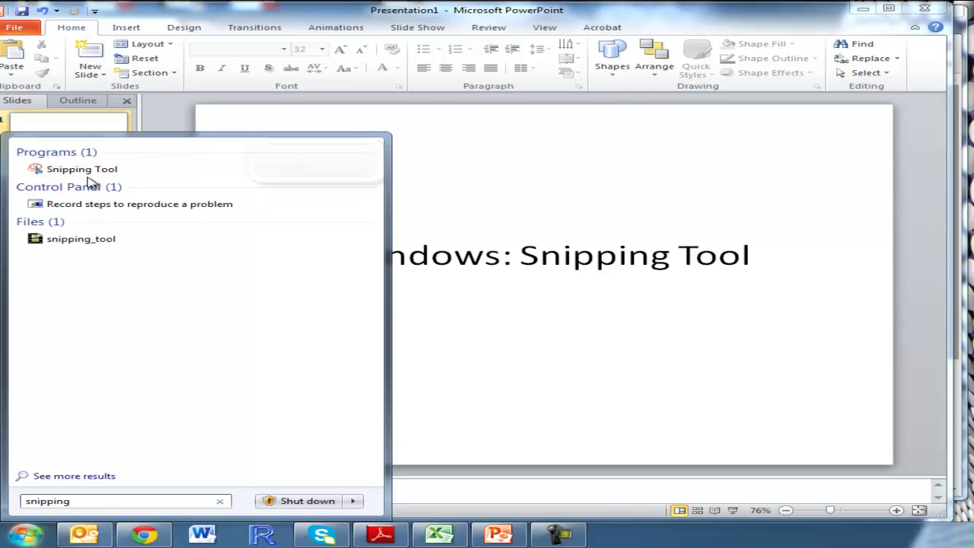
type(" tool")
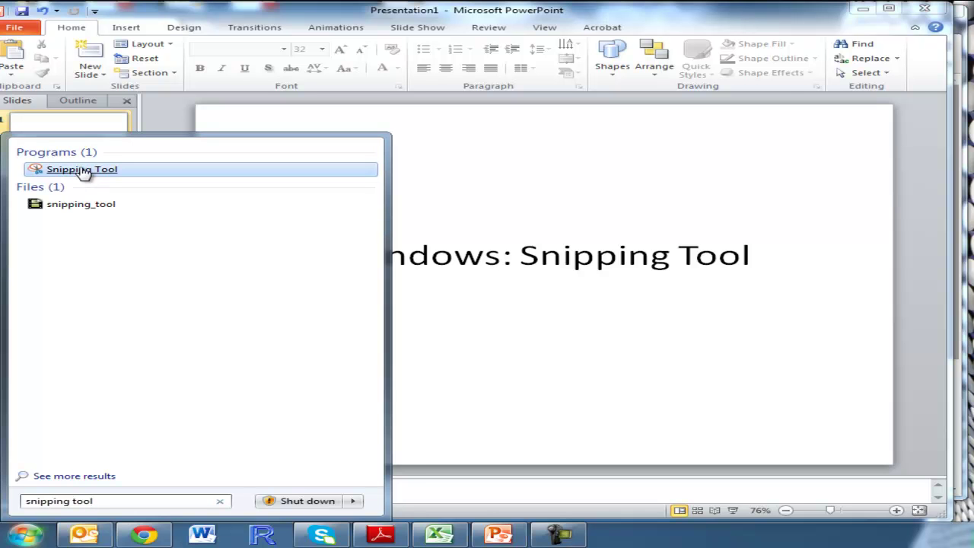
left_click(82, 169)
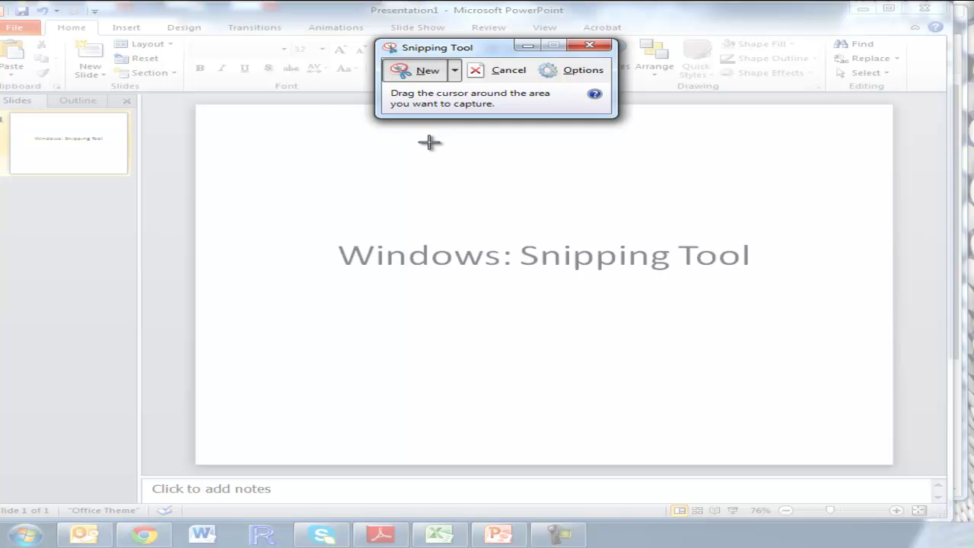
Park the Snipping Tool window at the top of the screen with no snip pending
left_click_drag(472, 53, 447, 126)
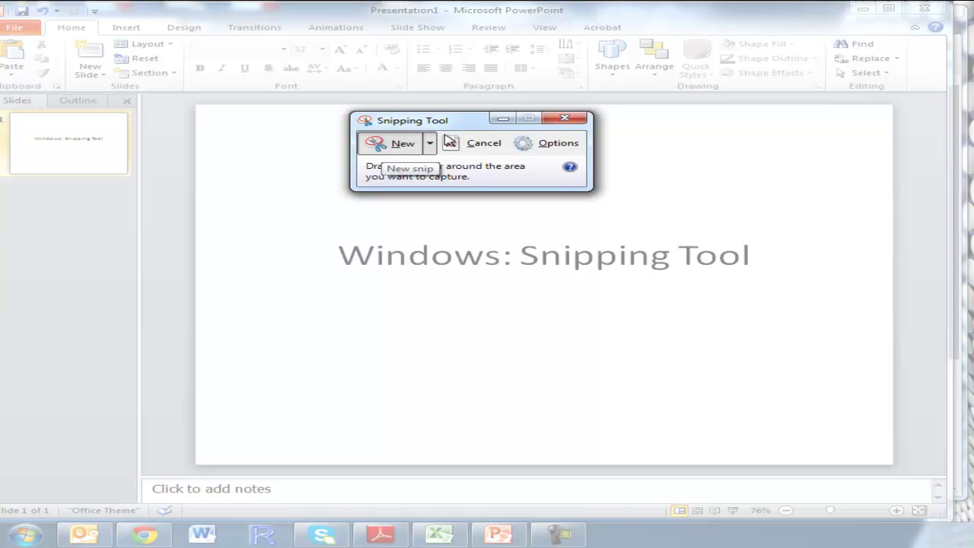
left_click_drag(475, 120, 475, 29)
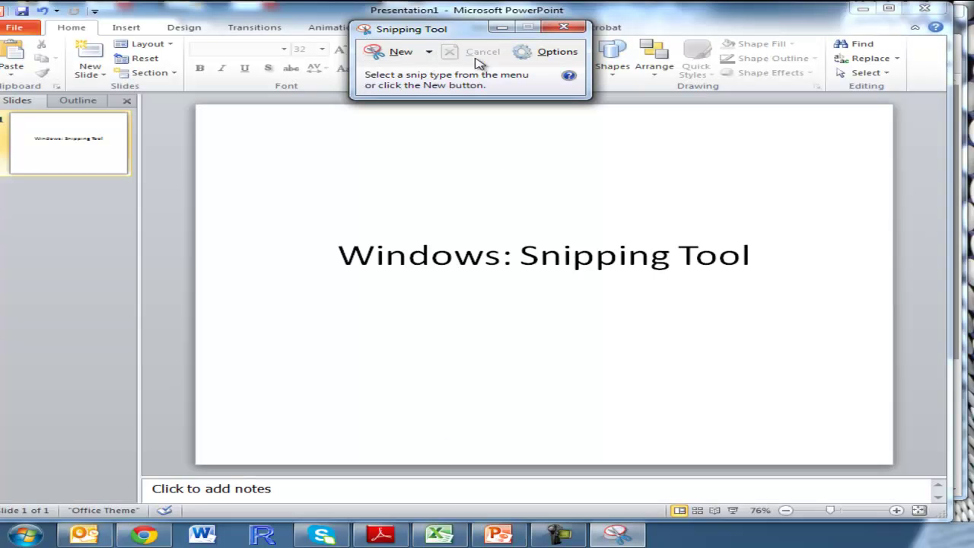
left_click(481, 52)
Bring up the Excel data workbook and select cell B9, the first A2 response
left_click(432, 538)
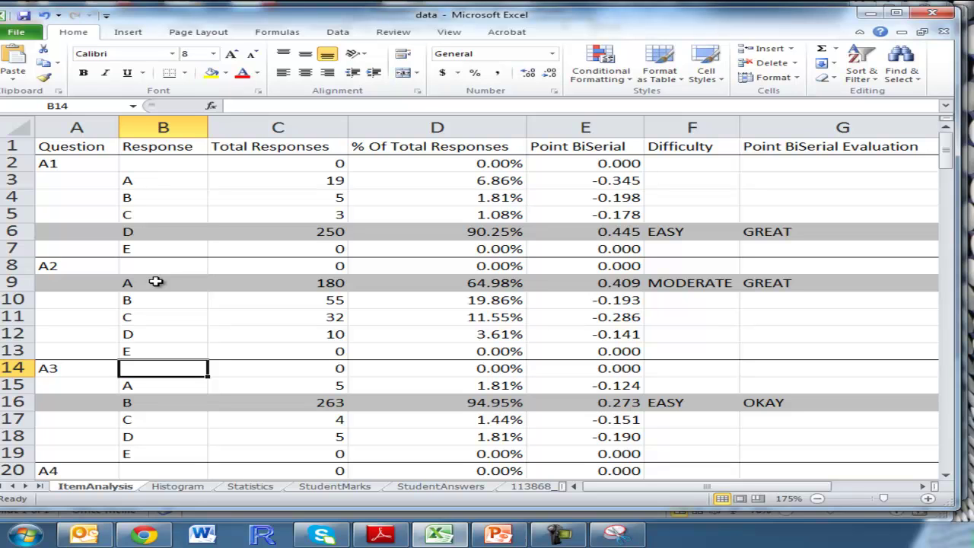
left_click(190, 315)
left_click(201, 282)
Reopen Snipping Tool over the sheet and start a new snip
left_click(29, 536)
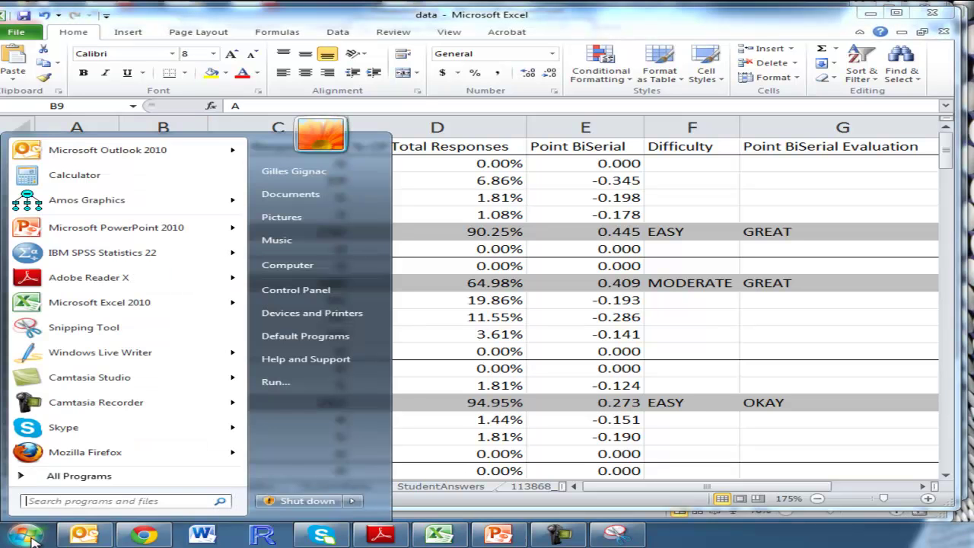
type("snii")
key("BackSpace")
type("pping tool")
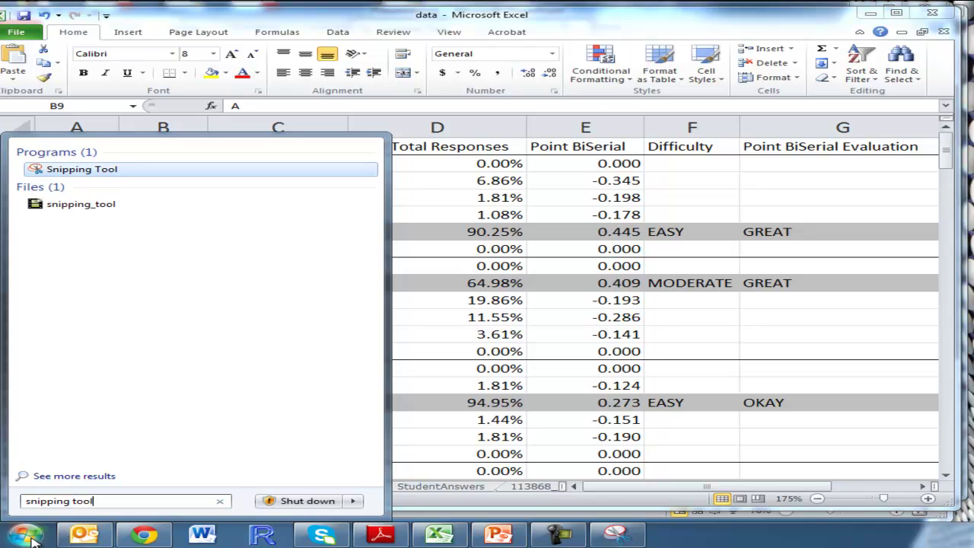
left_click(56, 170)
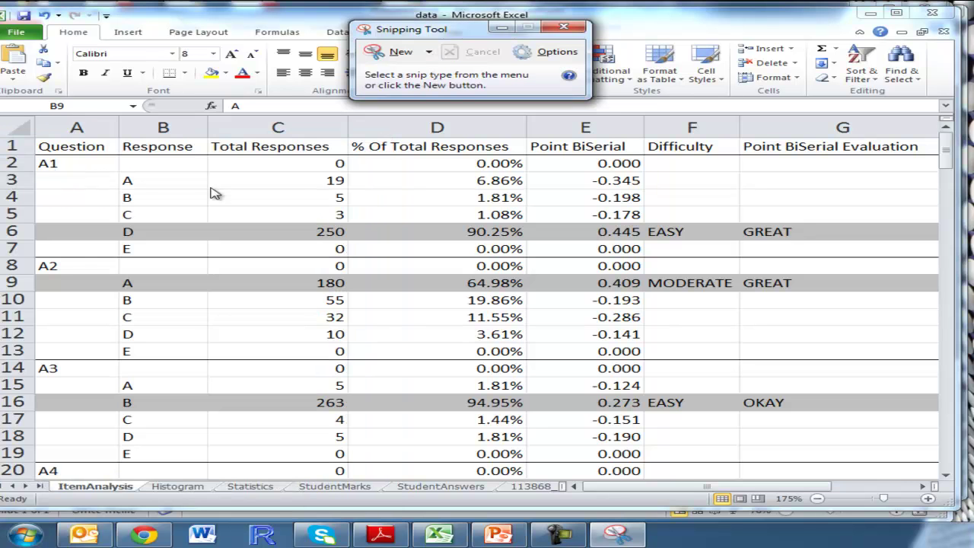
left_click(404, 52)
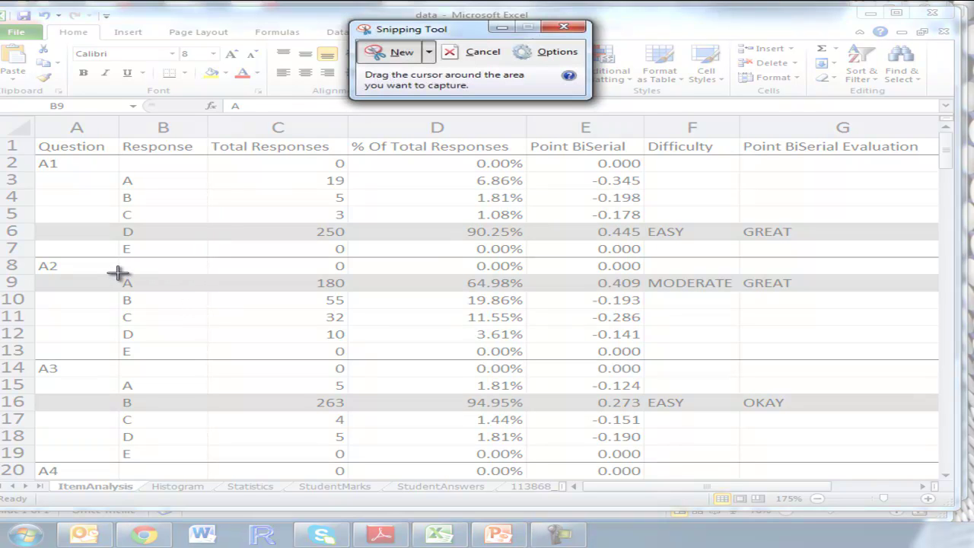
Snip cells B9 to E13 with the A2 response rows A–E, and copy the snip
left_click_drag(118, 273, 646, 361)
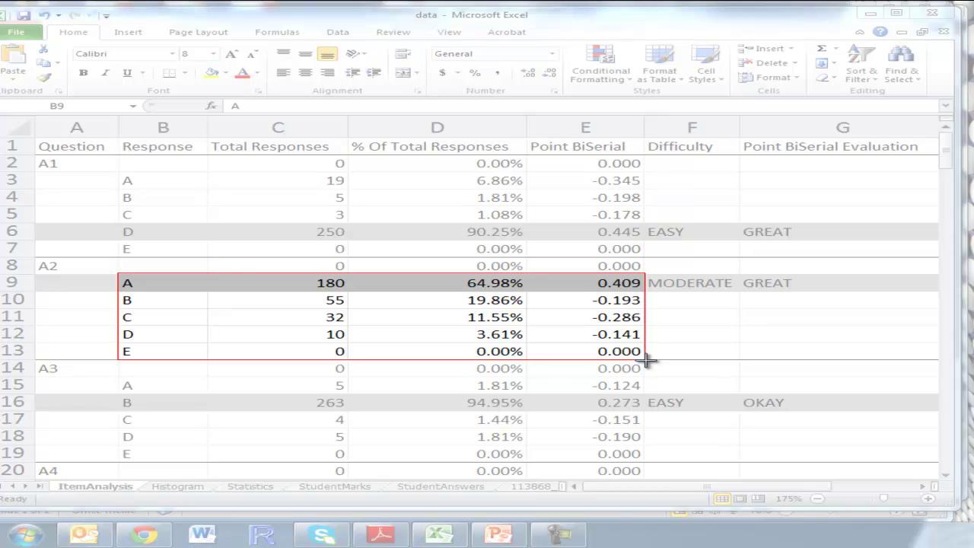
left_click_drag(645, 359, 646, 360)
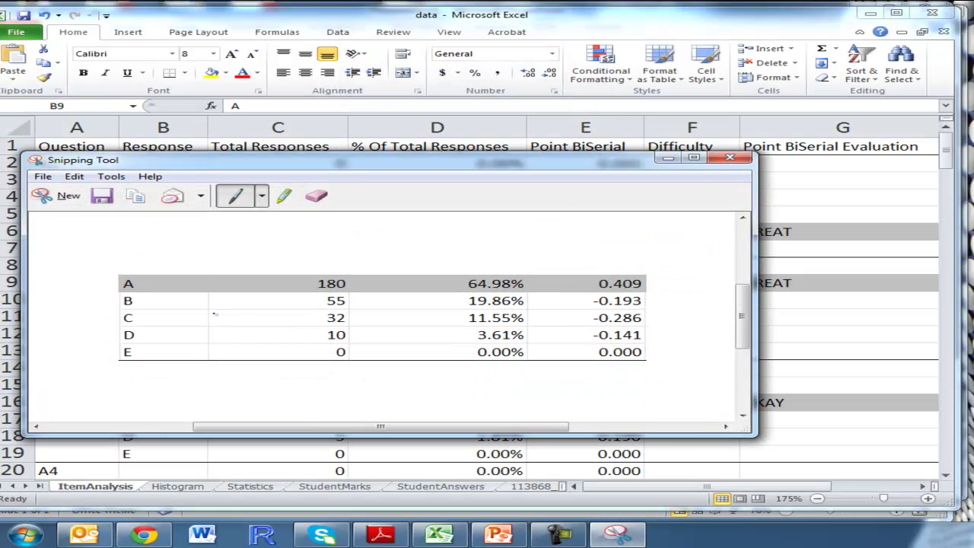
left_click(74, 175)
left_click(99, 193)
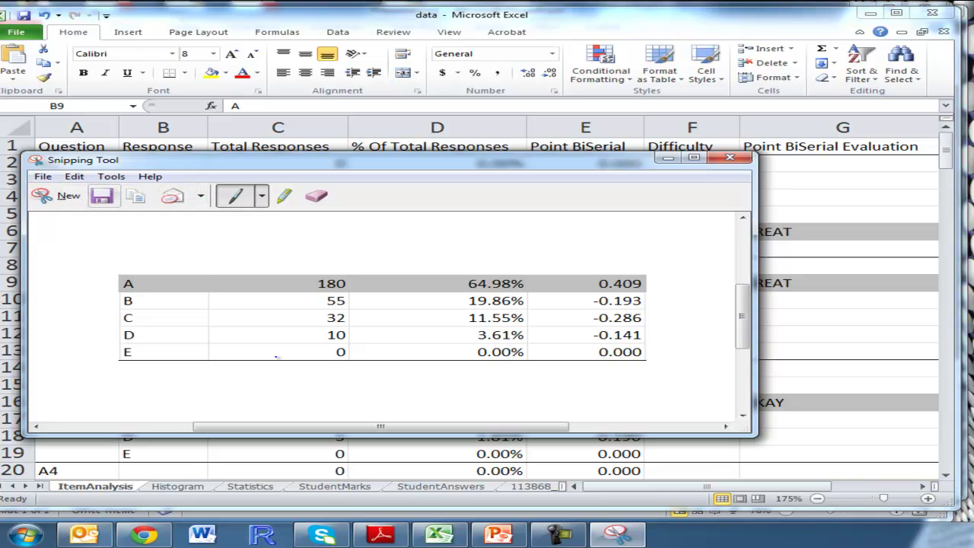
left_click(511, 535)
Paste the table snip as a picture below the title, enlarged across most of the slide
right_click(385, 318)
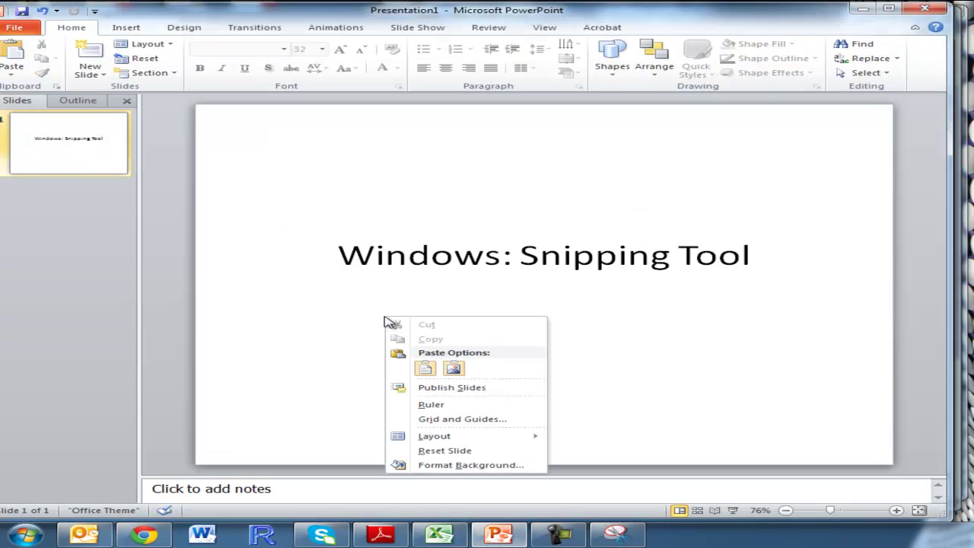
left_click(455, 369)
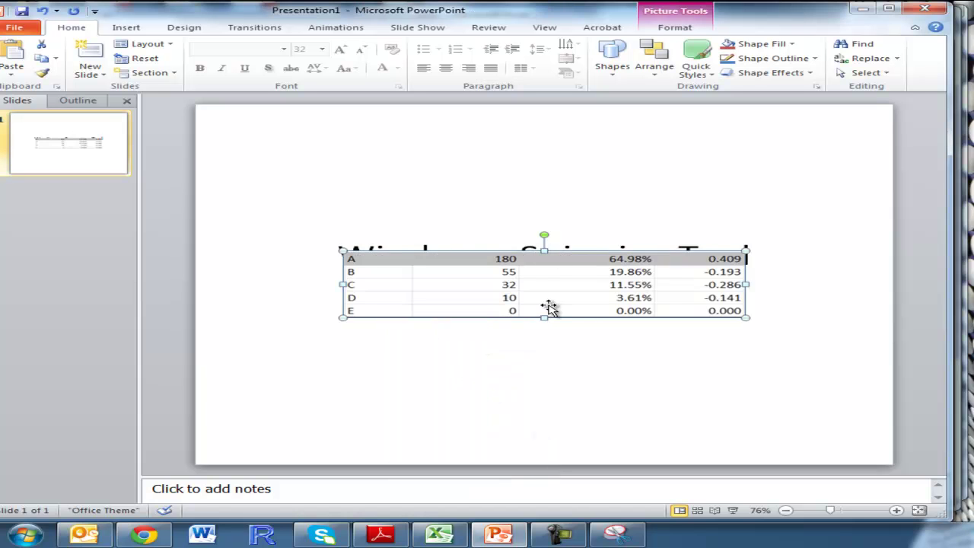
left_click_drag(545, 299, 443, 323)
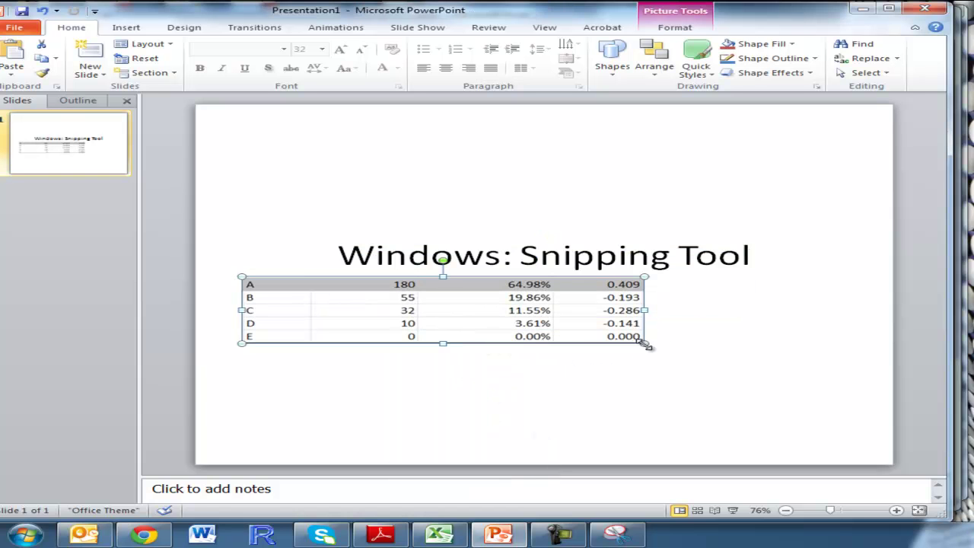
left_click_drag(645, 343, 709, 384)
left_click(424, 197)
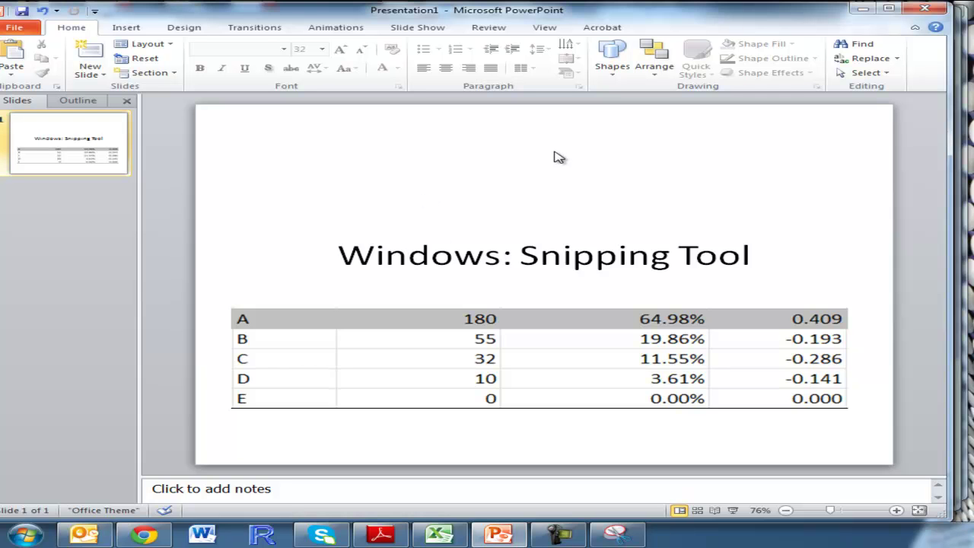
Snip the Figure 2 OmegaH-vs-Age scatter plot from the Adobe Reader PDF and copy it
left_click(381, 535)
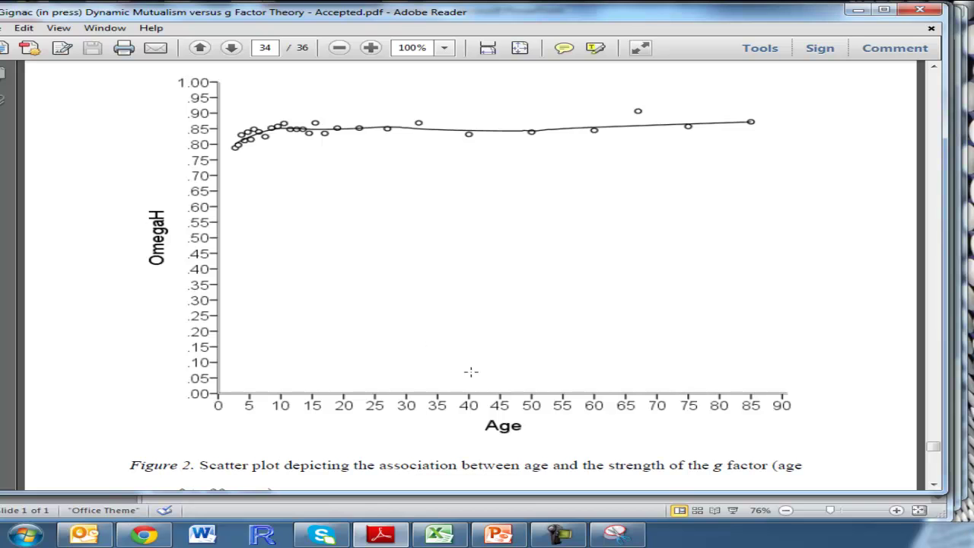
left_click(616, 534)
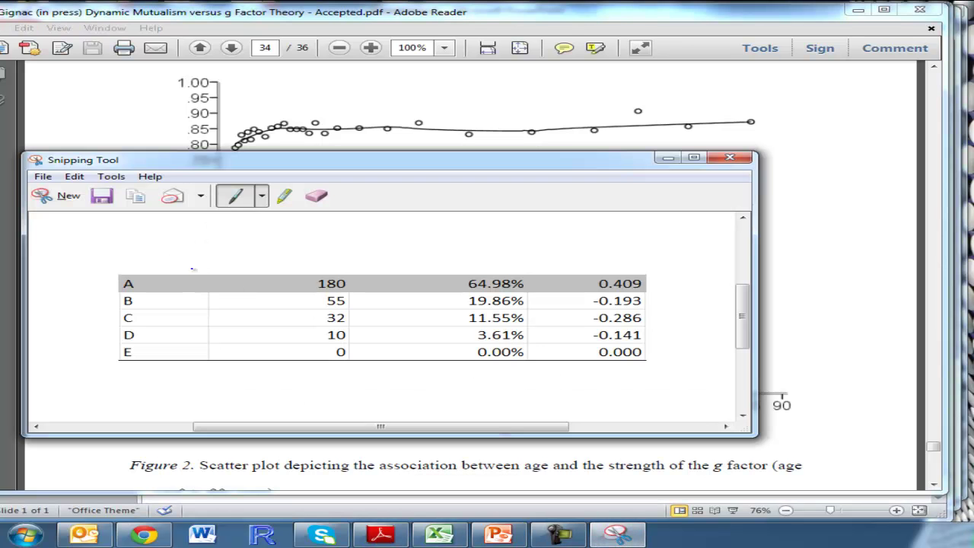
left_click(62, 200)
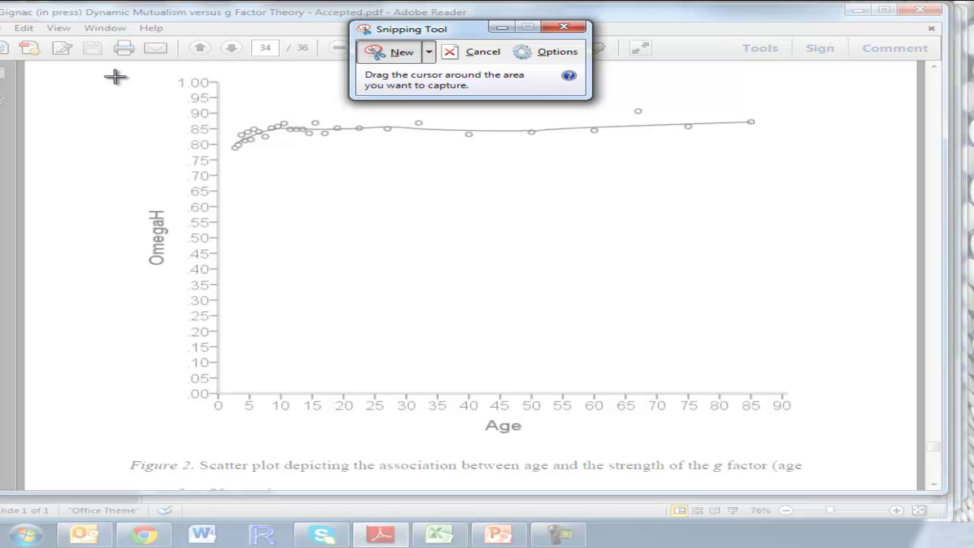
left_click_drag(115, 77, 837, 438)
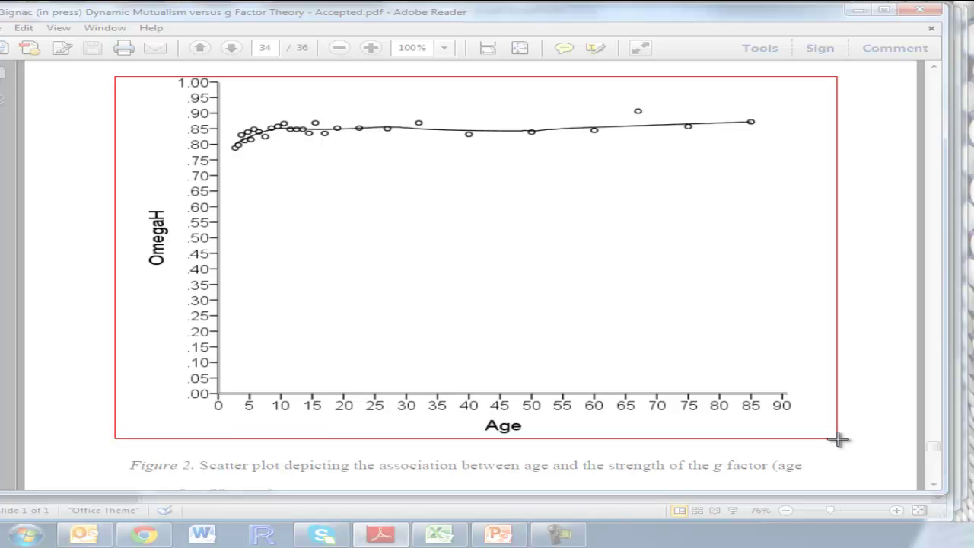
left_click_drag(838, 439, 838, 439)
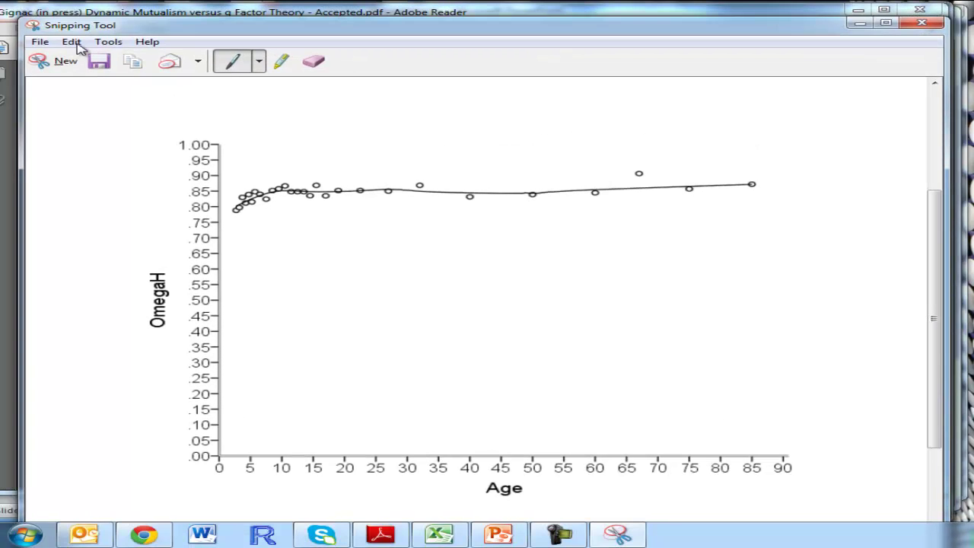
left_click(76, 42)
left_click(90, 58)
left_click(499, 535)
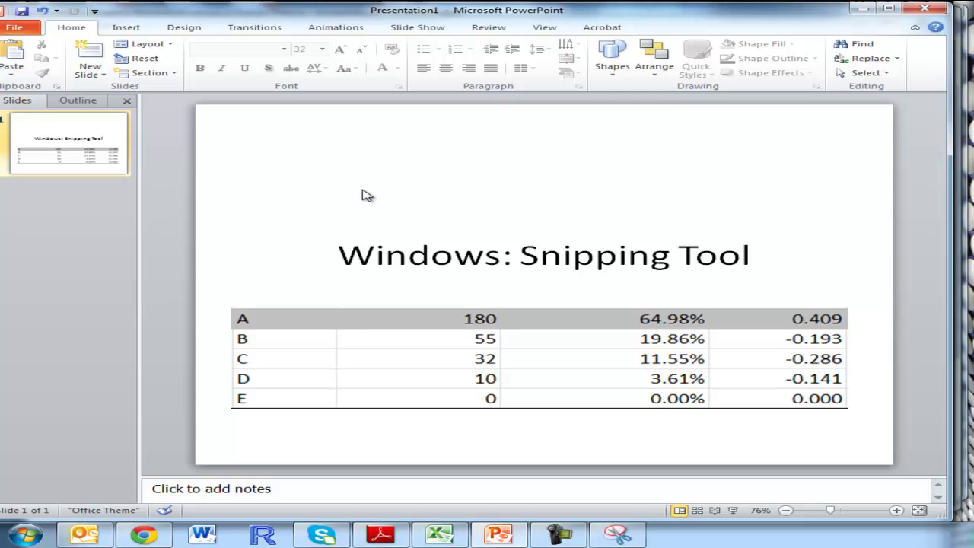
Paste the scatter plot onto the slide, then bring up Google Books in Chrome
right_click(363, 195)
left_click(424, 241)
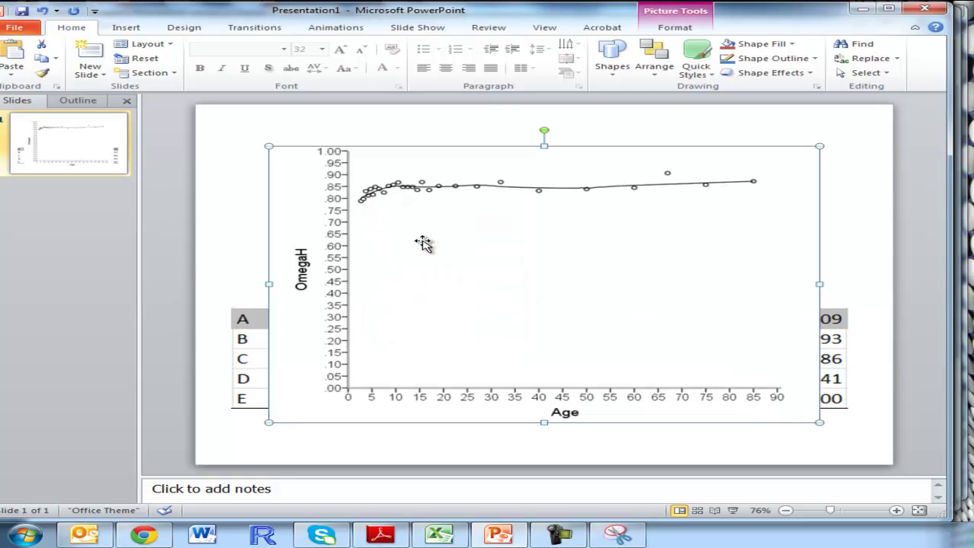
left_click(228, 131)
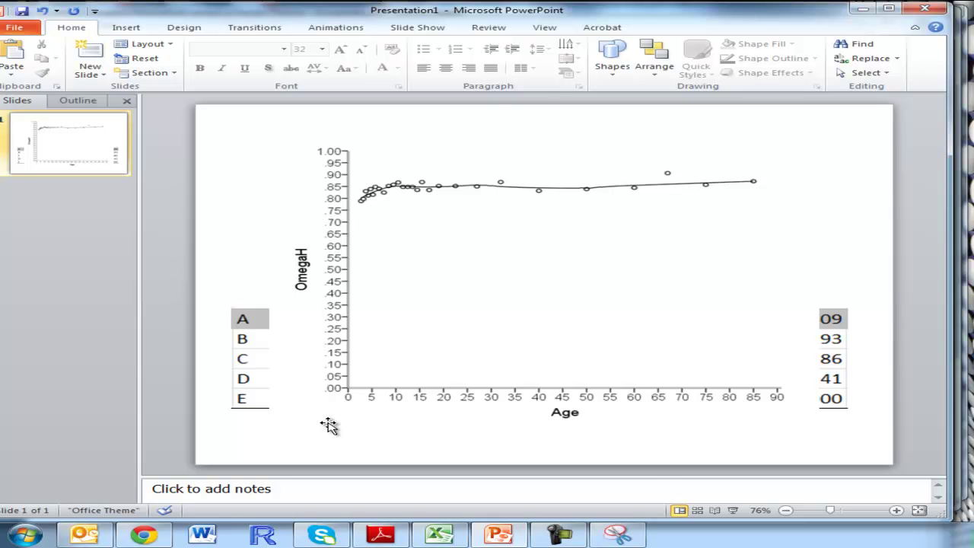
left_click(144, 535)
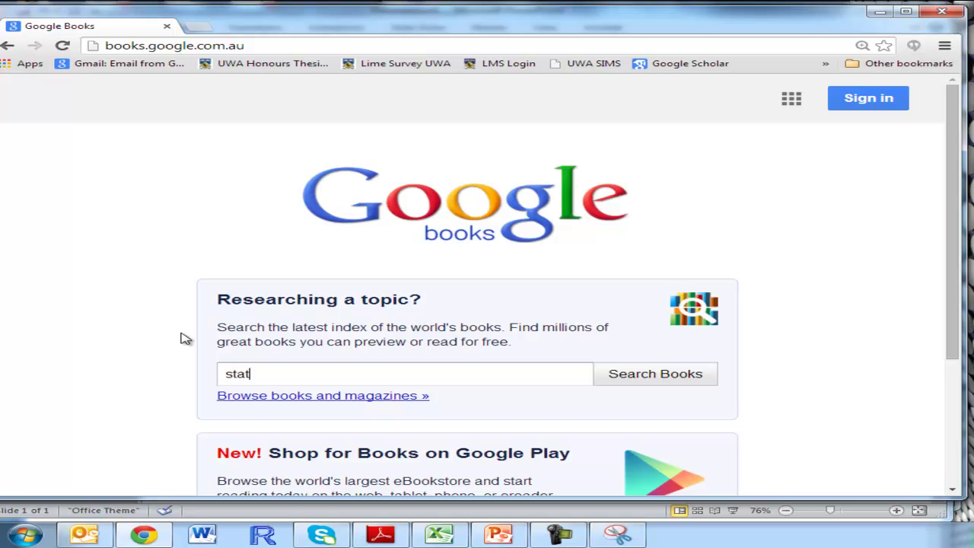
Search Google Books for 'statistics' and open the Statistics: Problems and Solutions preview
type("stic")
key("Return")
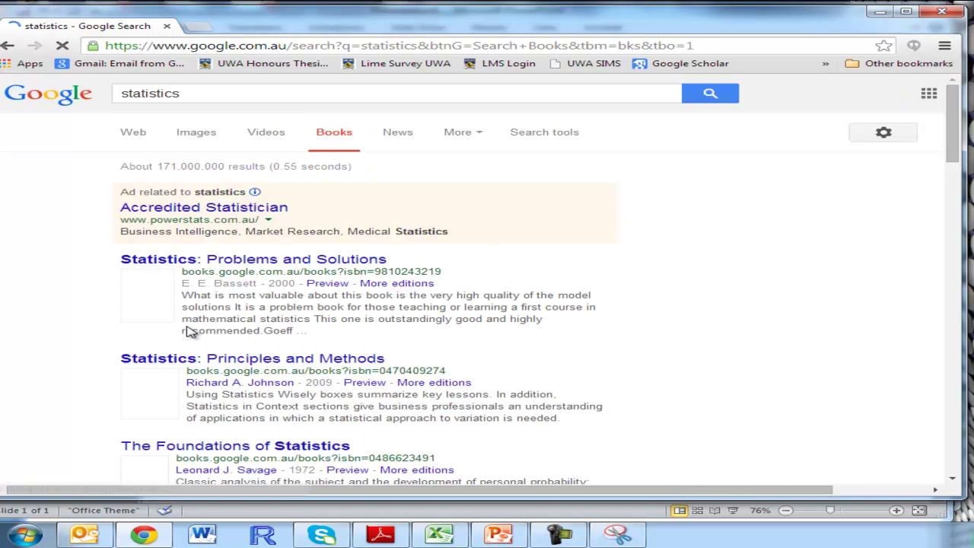
left_click(211, 262)
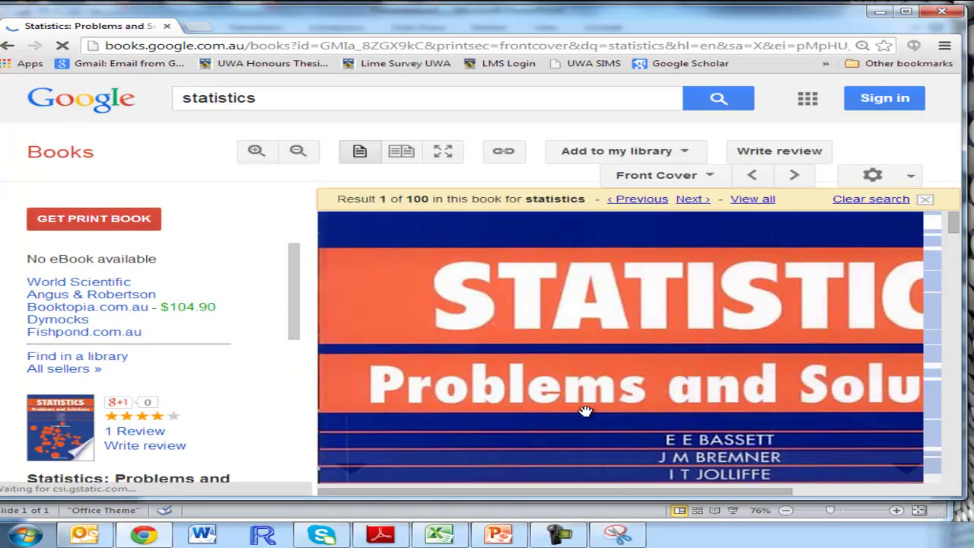
Scroll the preview to page 1's probability passage with its left edge visible
scroll(659, 309, "down", 5)
scroll(659, 308, "down", 10)
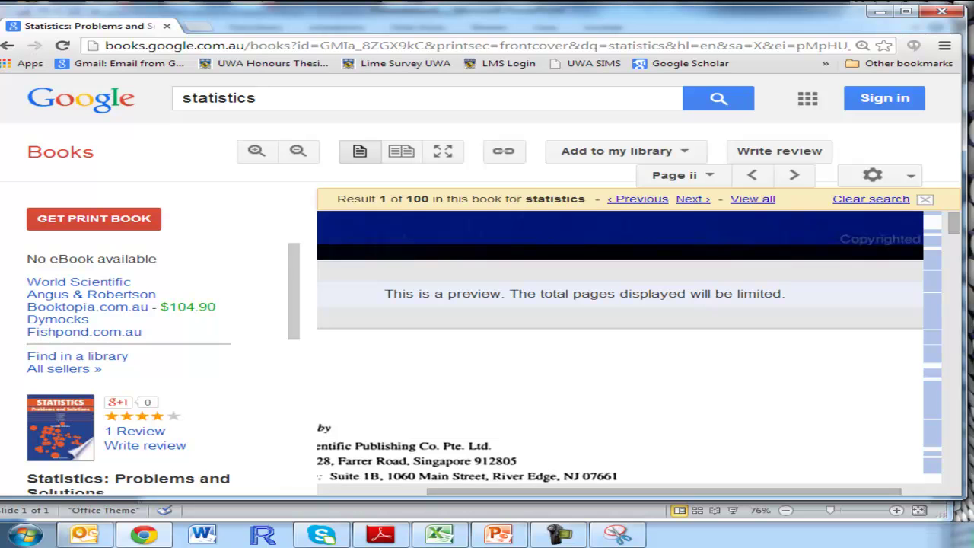
scroll(746, 190, "down", 5)
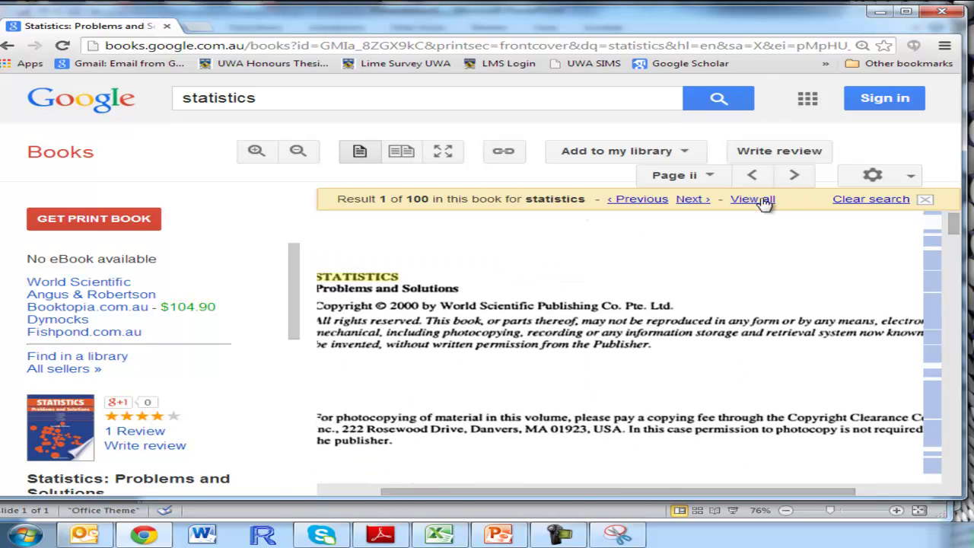
scroll(694, 403, "down", 6)
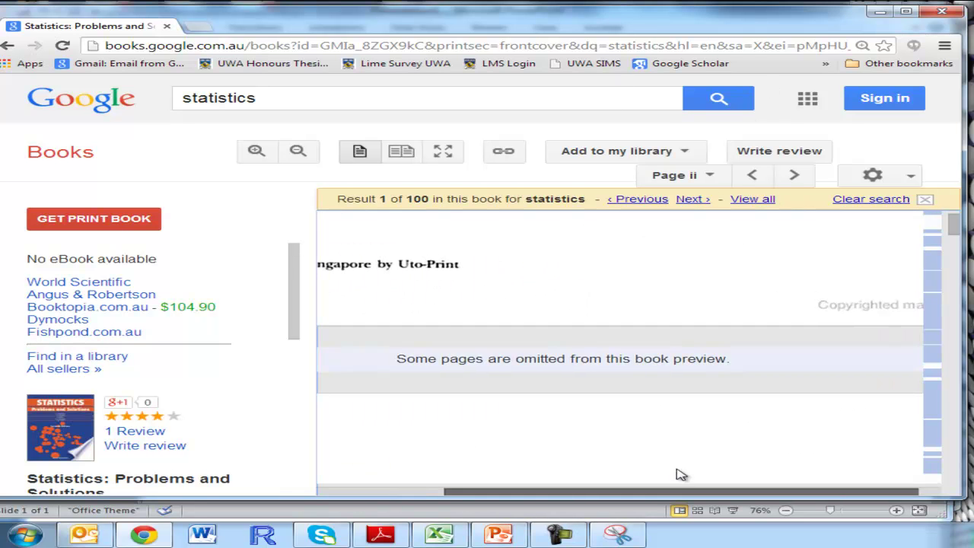
scroll(675, 450, "down", 8)
scroll(681, 442, "down", 5)
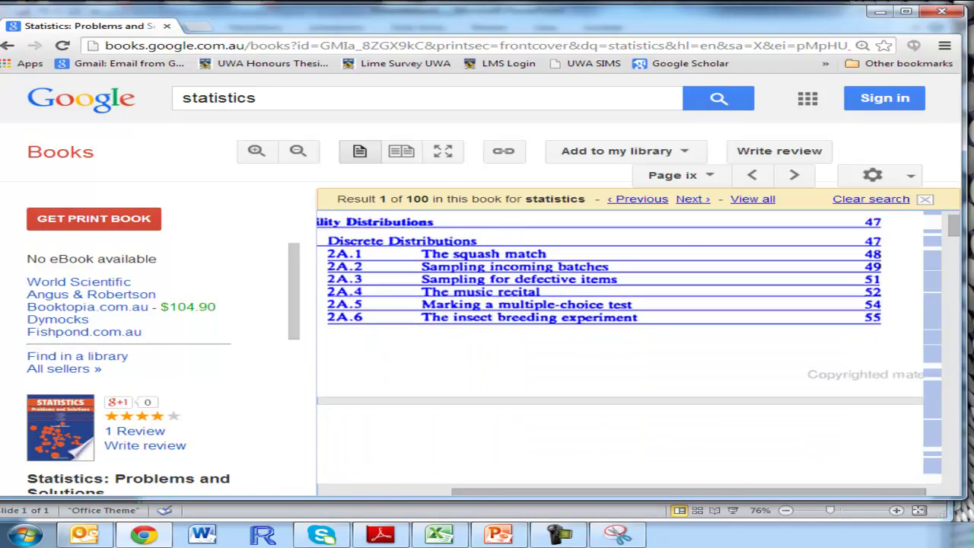
scroll(757, 352, "down", 8)
scroll(752, 389, "down", 8)
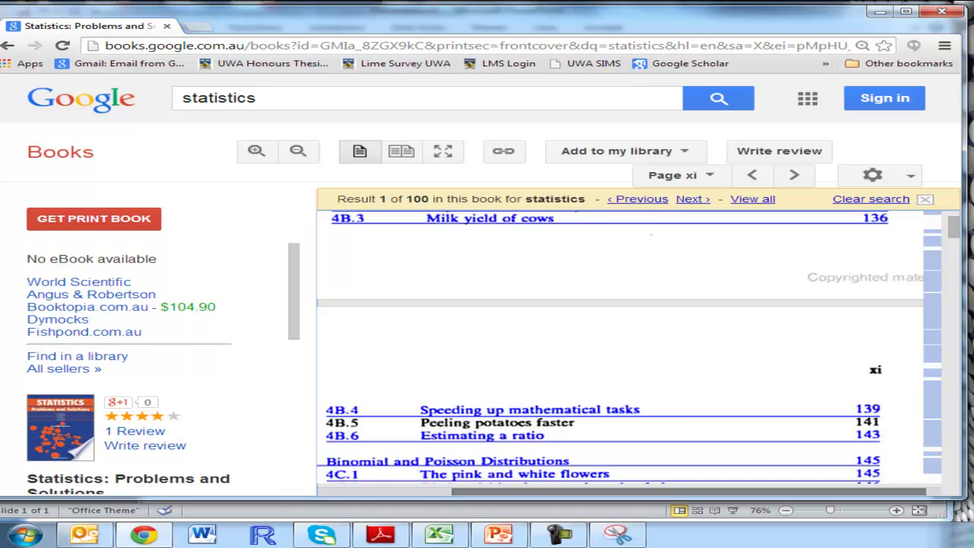
scroll(644, 426, "down", 5)
scroll(651, 378, "down", 15)
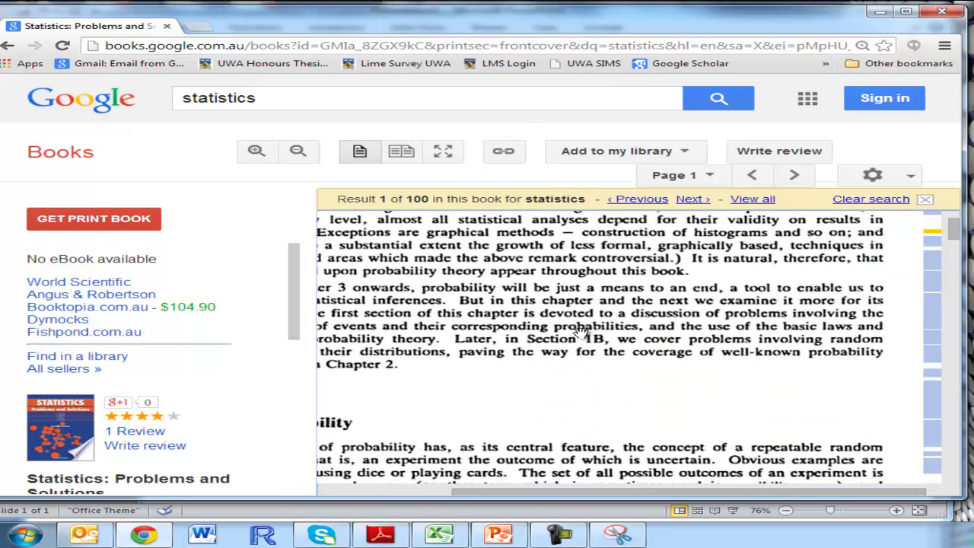
left_click_drag(583, 335, 710, 383)
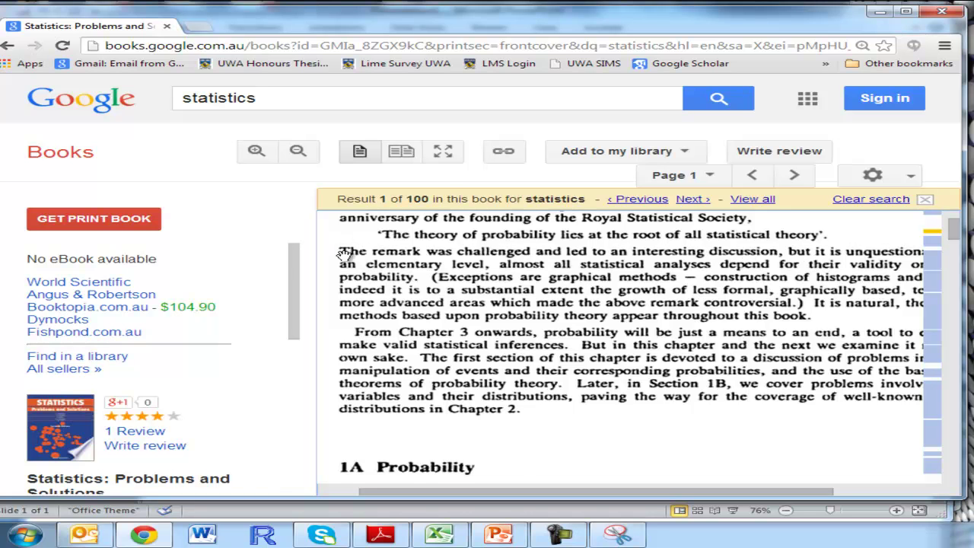
left_click_drag(336, 243, 388, 257)
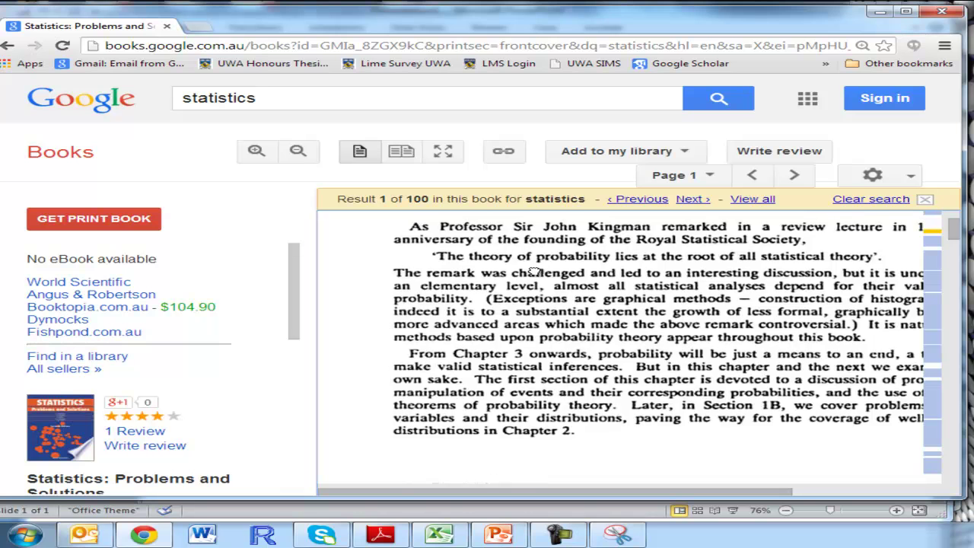
scroll(561, 279, "up", 1)
scroll(599, 305, "down", 1)
scroll(599, 304, "up", 1)
scroll(579, 312, "down", 1)
left_click_drag(548, 313, 493, 323)
Launch Snipping Tool and bring it forward over the Google Books page
left_click(27, 536)
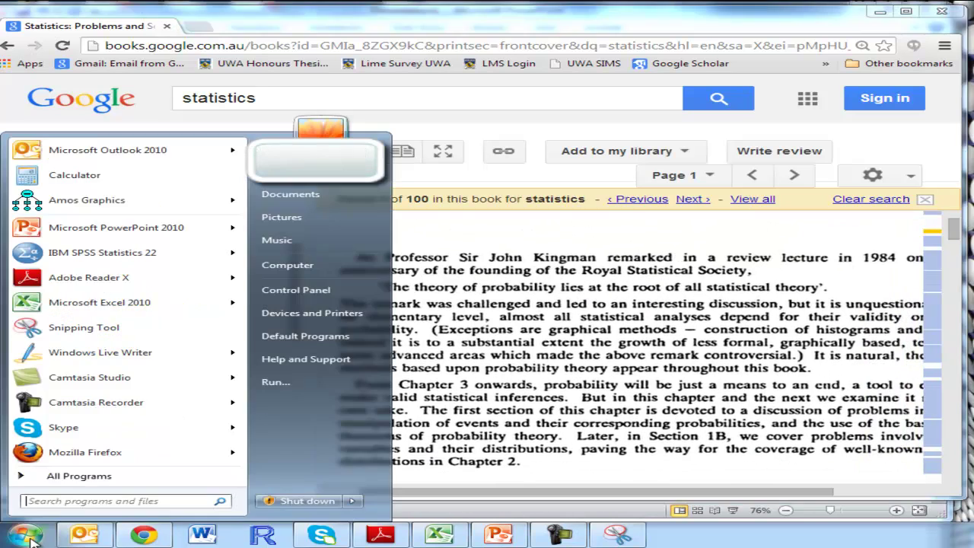
type("snipping")
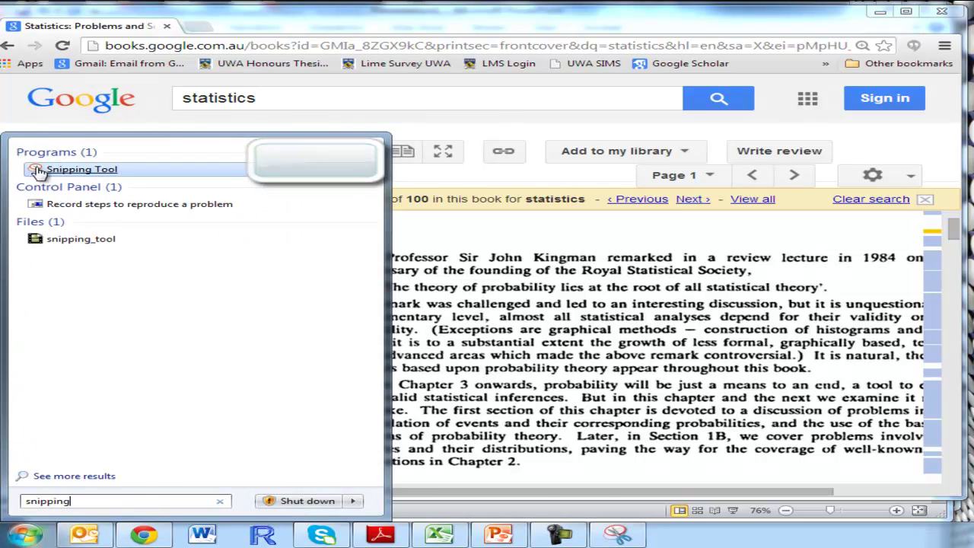
left_click(76, 169)
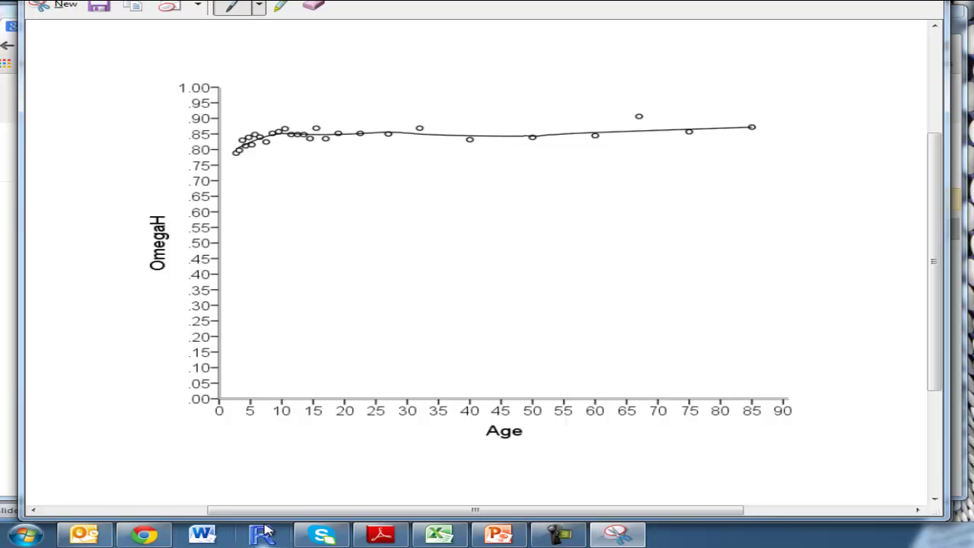
left_click(143, 535)
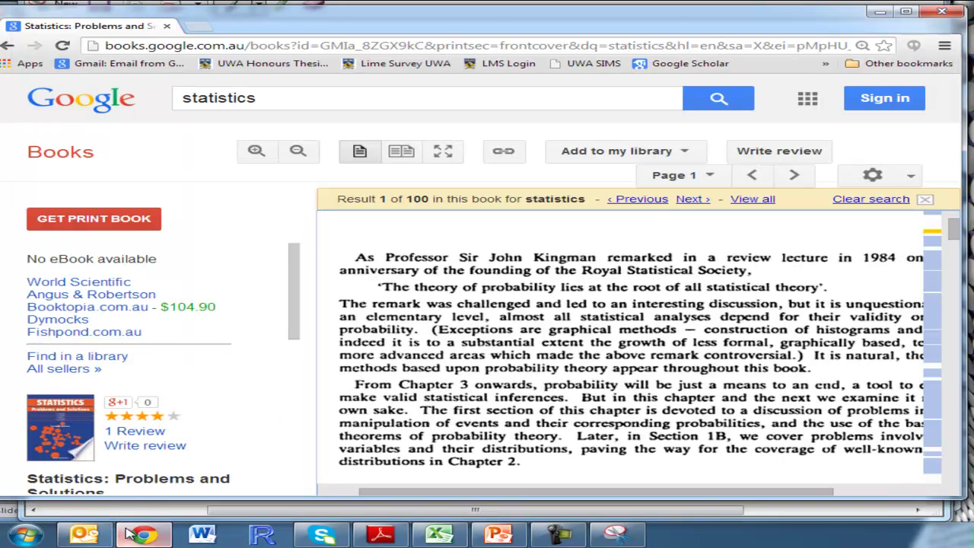
left_click(617, 535)
Snip the book's opening Kingman paragraph on probability and copy it
left_click(65, 4)
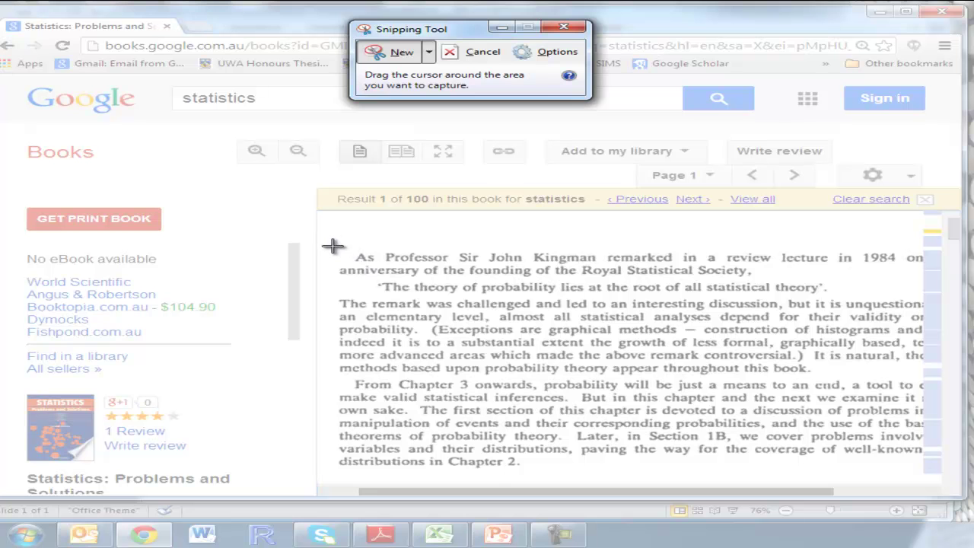
left_click_drag(332, 246, 913, 379)
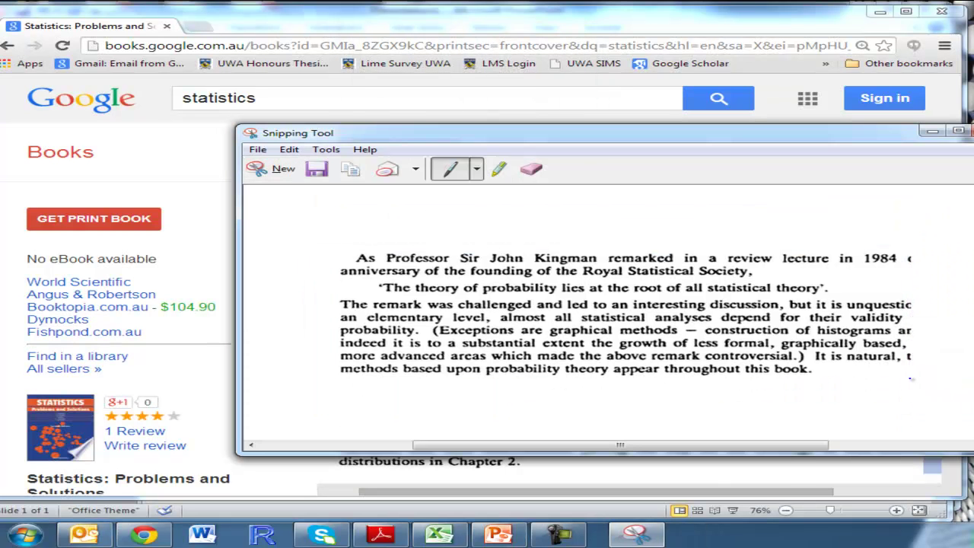
left_click(289, 149)
left_click(373, 164)
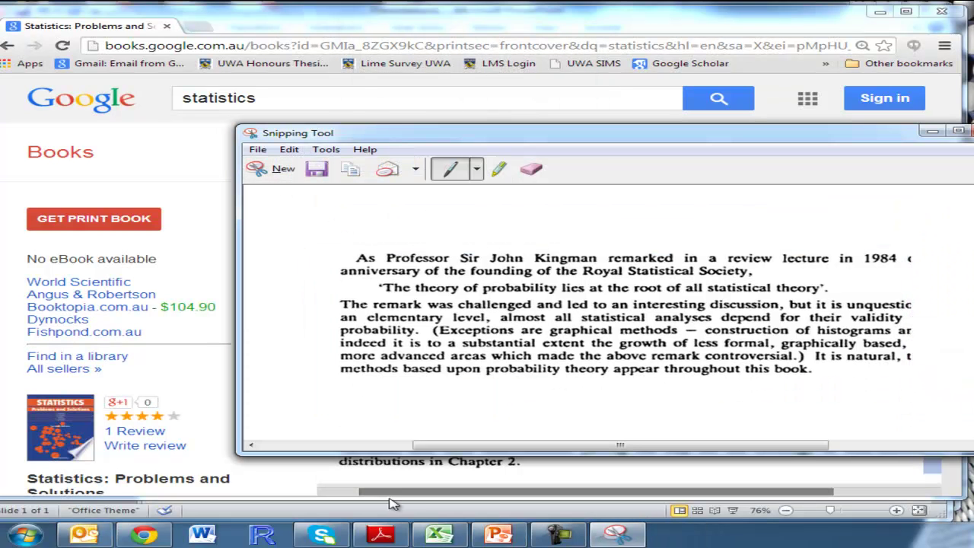
Paste the Kingman paragraph as a picture, enlarged and moved up-left over the chart
left_click(499, 535)
right_click(401, 284)
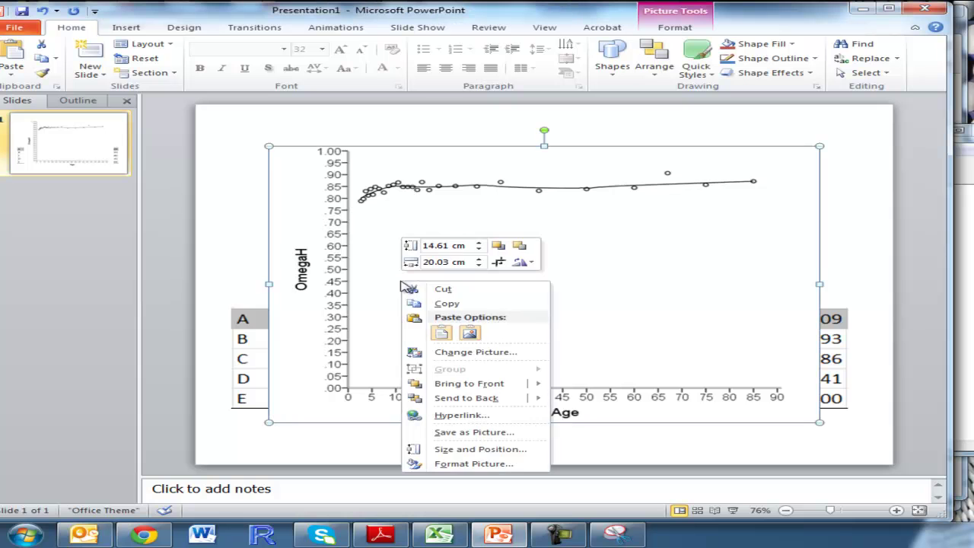
left_click(469, 332)
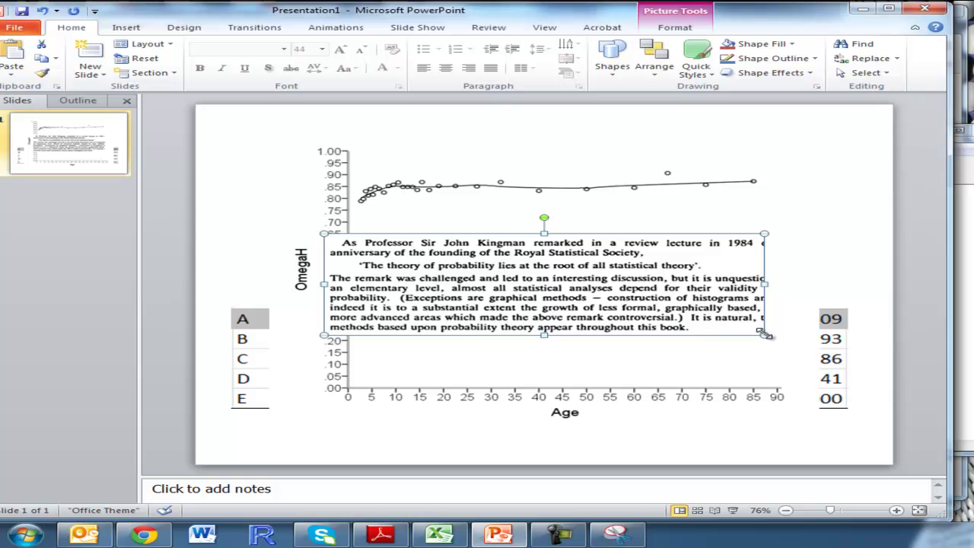
left_click_drag(766, 334, 656, 300)
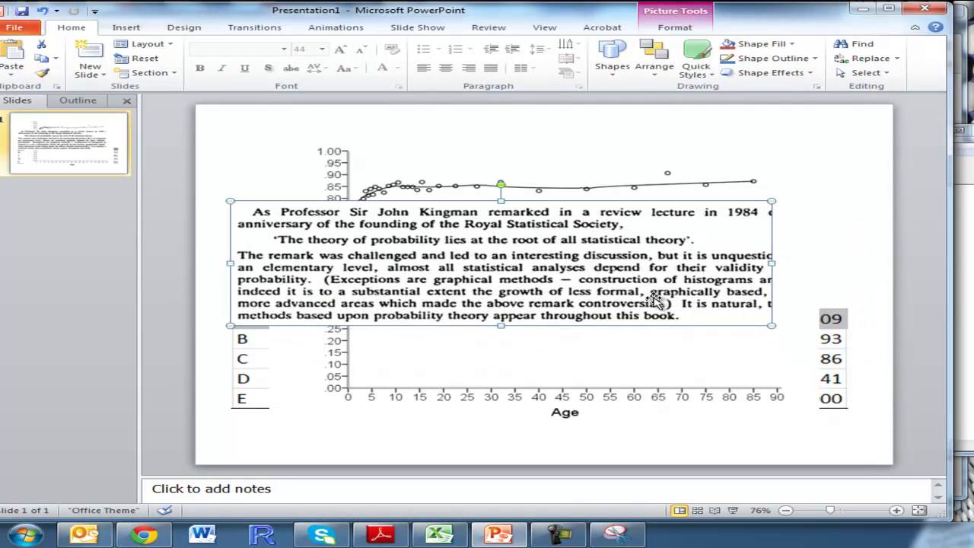